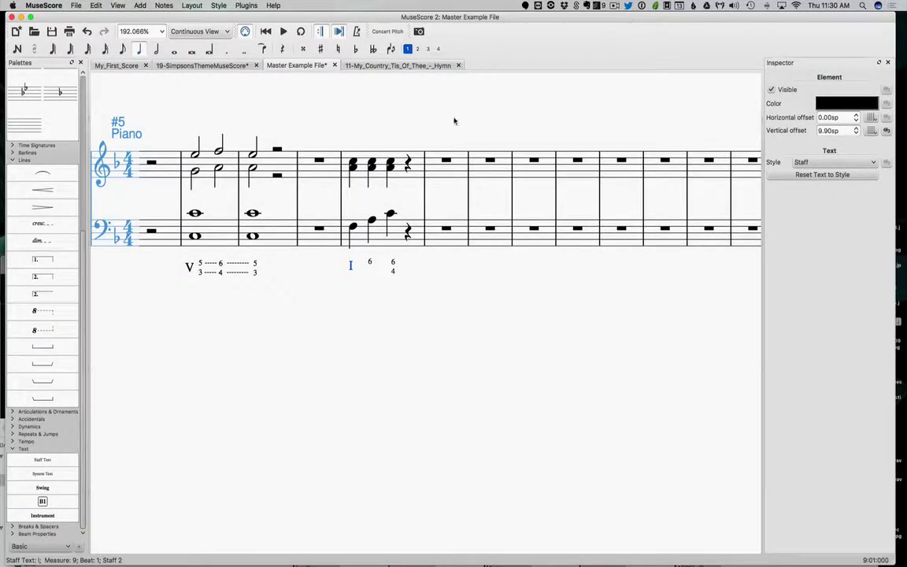
- Switch to the open 11-My_Country_Tis_Of_Thee_-_Hymn score and go to the beginning of its first page
{"action": "left_click", "coordinate": [387, 66]}
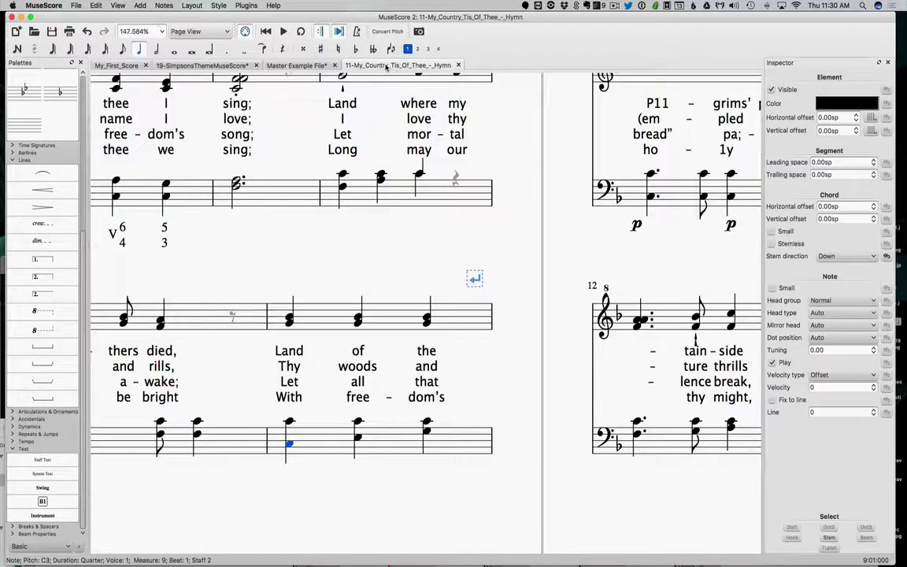
{"action": "scroll", "coordinate": [383, 251], "scroll_direction": "up", "scroll_amount": 4}
{"action": "scroll", "coordinate": [383, 251], "scroll_direction": "left", "scroll_amount": 10}
{"action": "scroll", "coordinate": [382, 251], "scroll_direction": "up", "scroll_amount": 3}
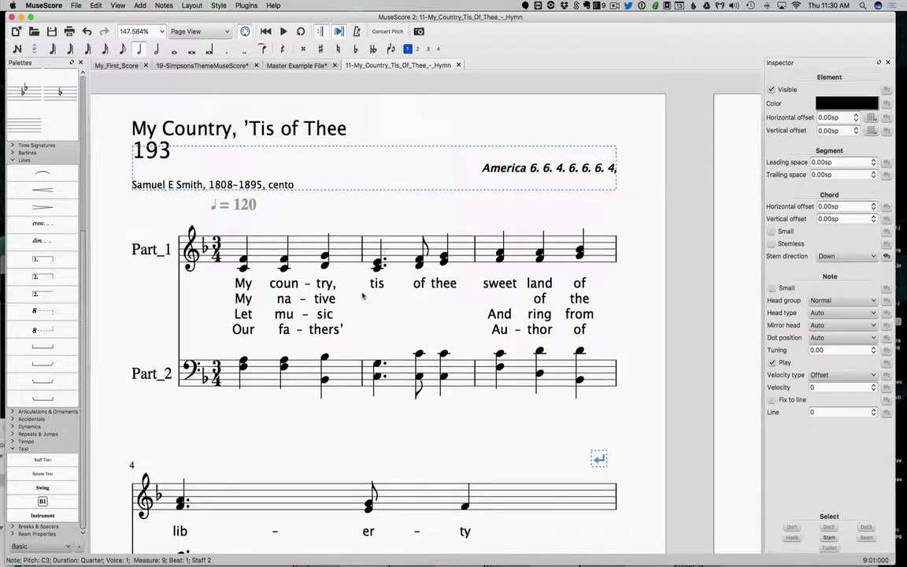
- Show the Play Panel for the hymn score
{"action": "left_click", "coordinate": [142, 5]}
{"action": "mouse_move", "coordinate": [118, 5]}
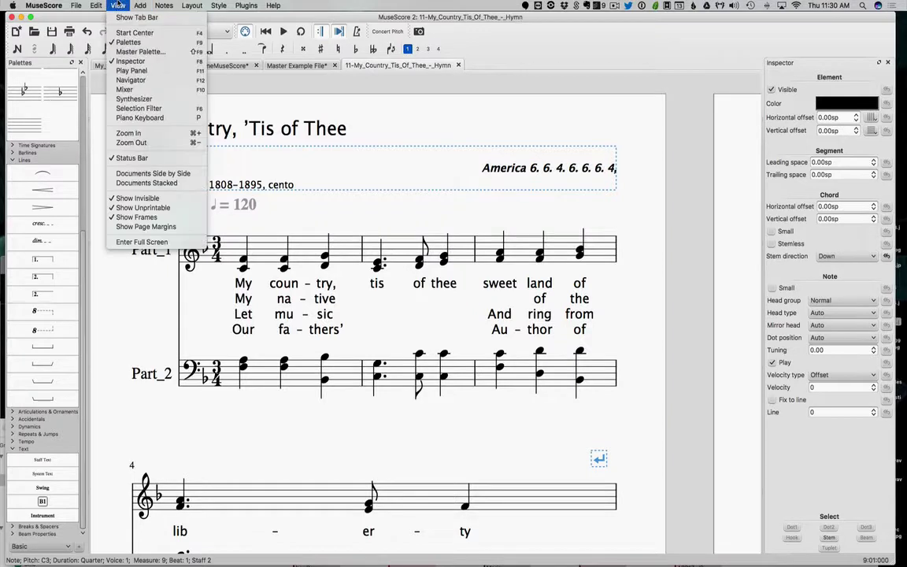
{"action": "left_click", "coordinate": [123, 71]}
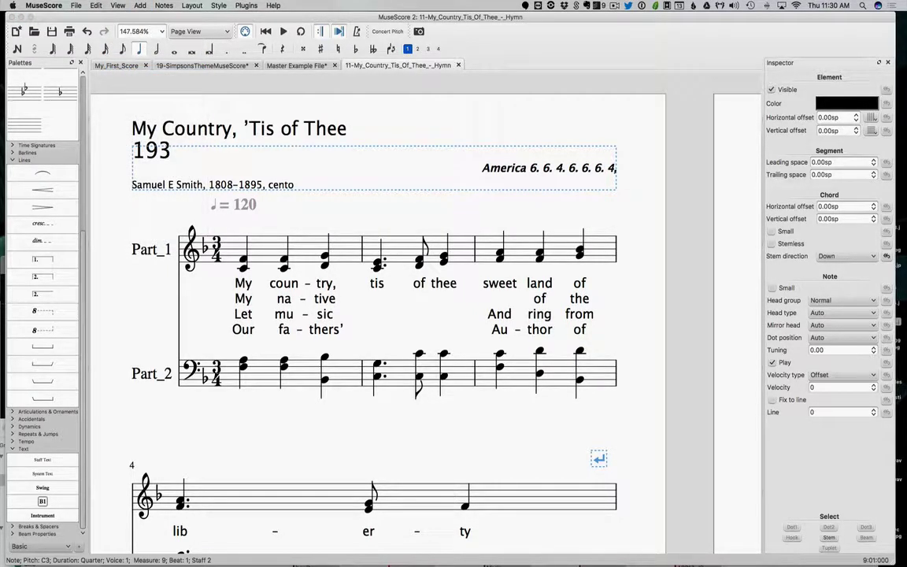
- Play the hymn from the first treble note of measure 1 and stop playback in measure 10
{"action": "left_click", "coordinate": [244, 262]}
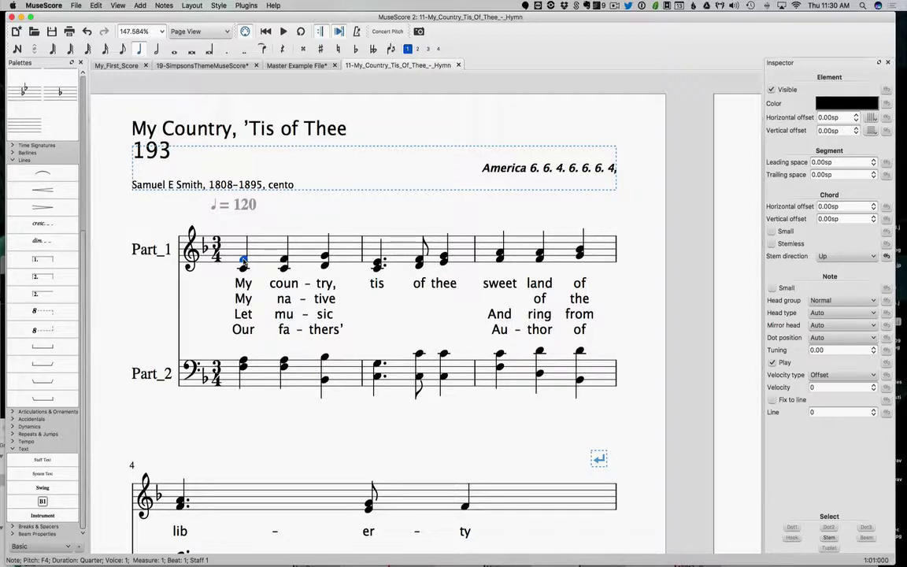
{"action": "scroll", "coordinate": [361, 332], "scroll_direction": "right", "scroll_amount": 1}
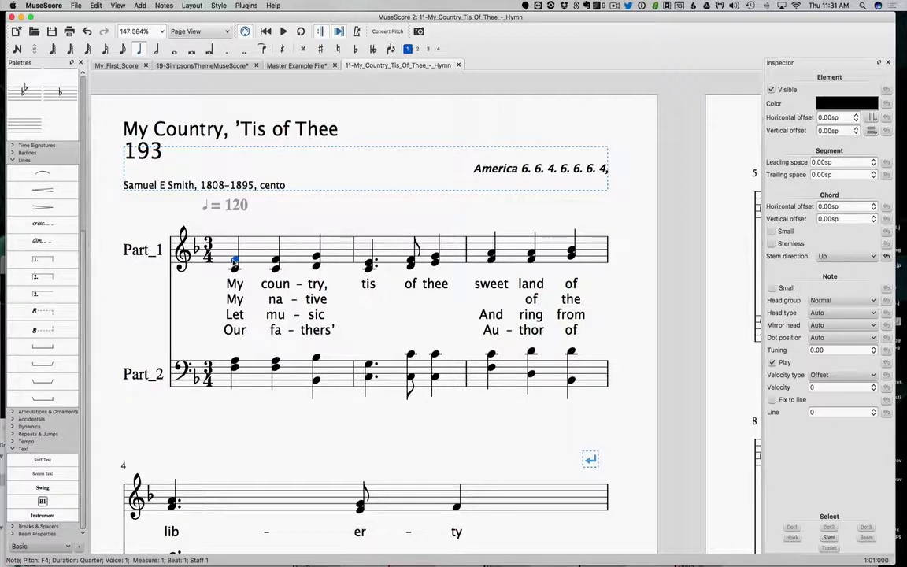
{"action": "key", "text": "space"}
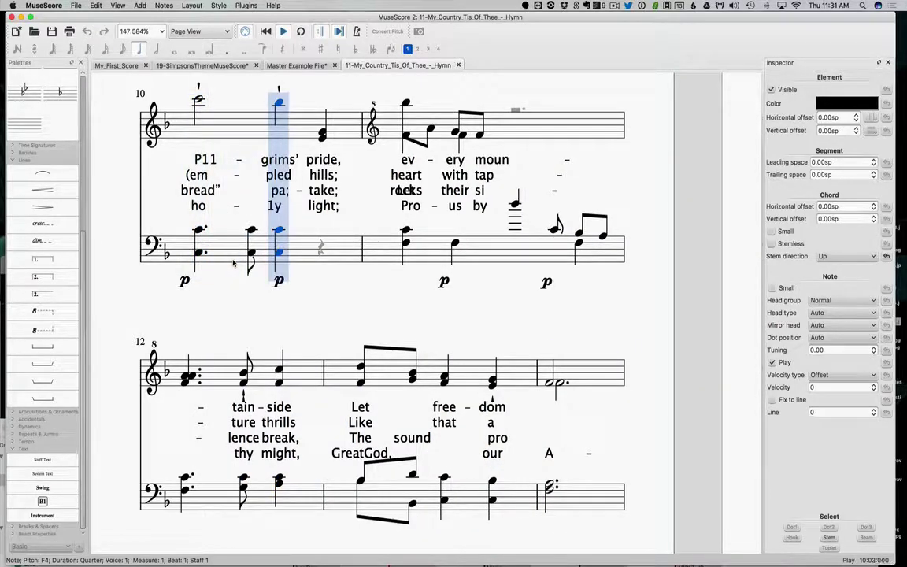
{"action": "key", "text": "space"}
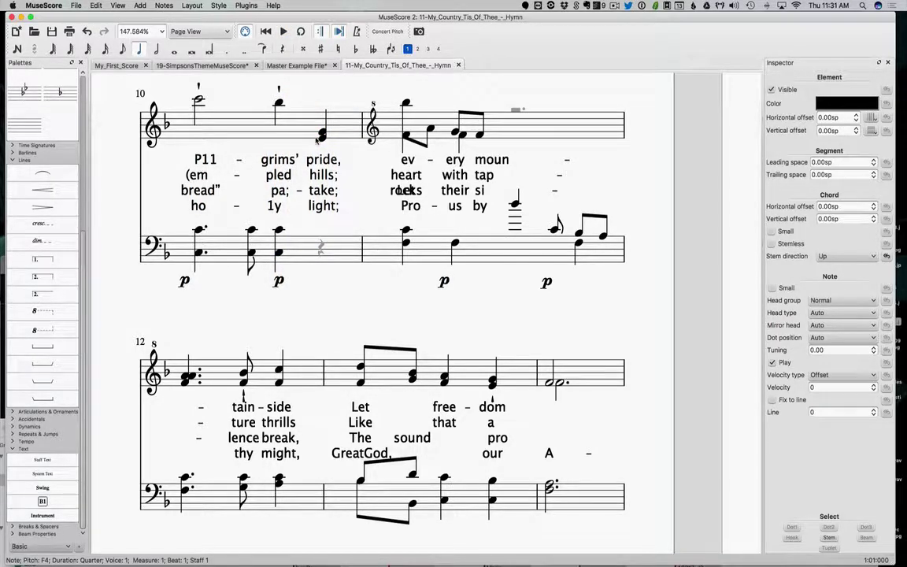
- Lower the treble half note at the start of measure 10 by an octave to C5
{"action": "left_click", "coordinate": [199, 103]}
{"action": "key", "text": "Down"}
{"action": "key", "text": "Down"}
{"action": "key", "text": "Down"}
{"action": "key", "text": "Down"}
{"action": "key", "text": "Down"}
{"action": "key", "text": "Down"}
{"action": "key", "text": "Down"}
{"action": "key", "text": "Down"}
{"action": "key", "text": "Down"}
{"action": "key", "text": "Down"}
{"action": "key", "text": "Down"}
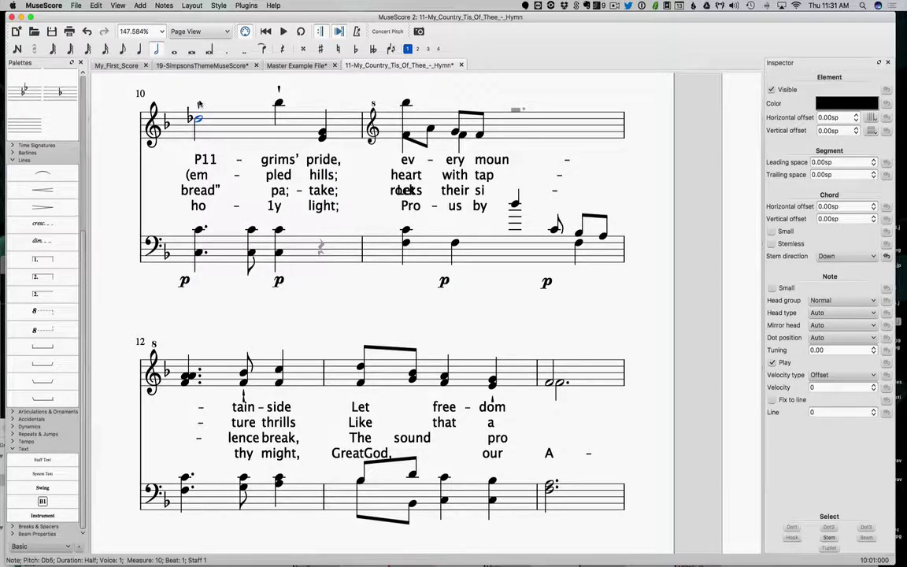
{"action": "key", "text": "Down"}
- Lower the treble quarter note on beat 3 of measure 10 by an octave to Bb4
{"action": "left_click", "coordinate": [278, 103]}
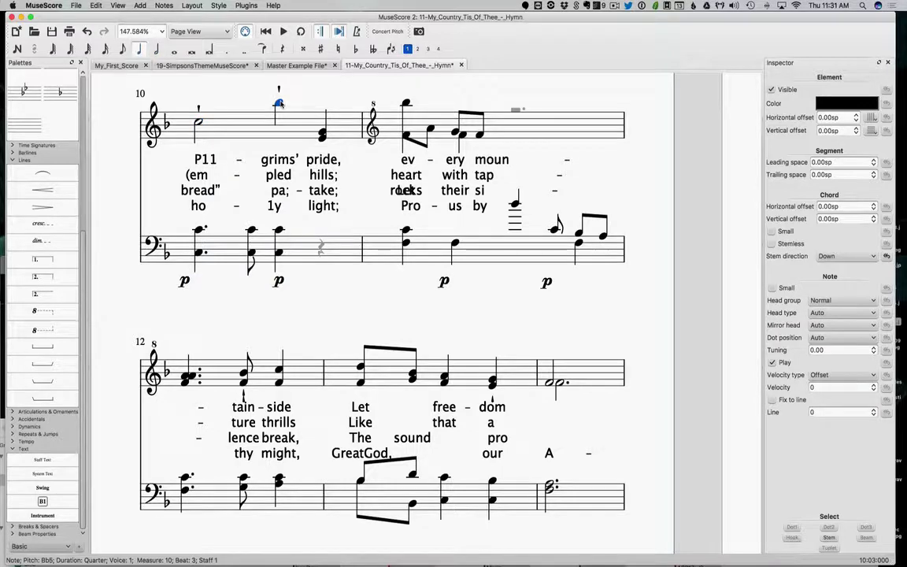
{"action": "key", "text": "Down"}
{"action": "key", "text": "Down"}
{"action": "key", "text": "Down"}
{"action": "key", "text": "Down"}
{"action": "key", "text": "Down"}
{"action": "key", "text": "Down"}
{"action": "key", "text": "Down"}
{"action": "key", "text": "Down"}
{"action": "key", "text": "Down"}
{"action": "key", "text": "Down"}
{"action": "key", "text": "Down"}
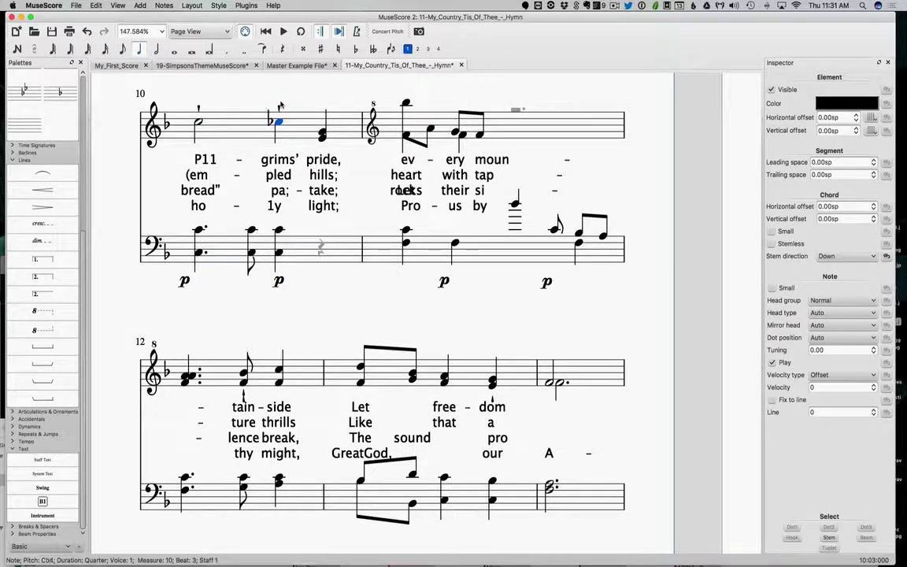
{"action": "key", "text": "Down"}
- Play the passage from the first treble chord of measure 9 and stop playback in measure 11
{"action": "scroll", "coordinate": [214, 141], "scroll_direction": "left", "scroll_amount": 3}
{"action": "scroll", "coordinate": [215, 141], "scroll_direction": "left", "scroll_amount": 5}
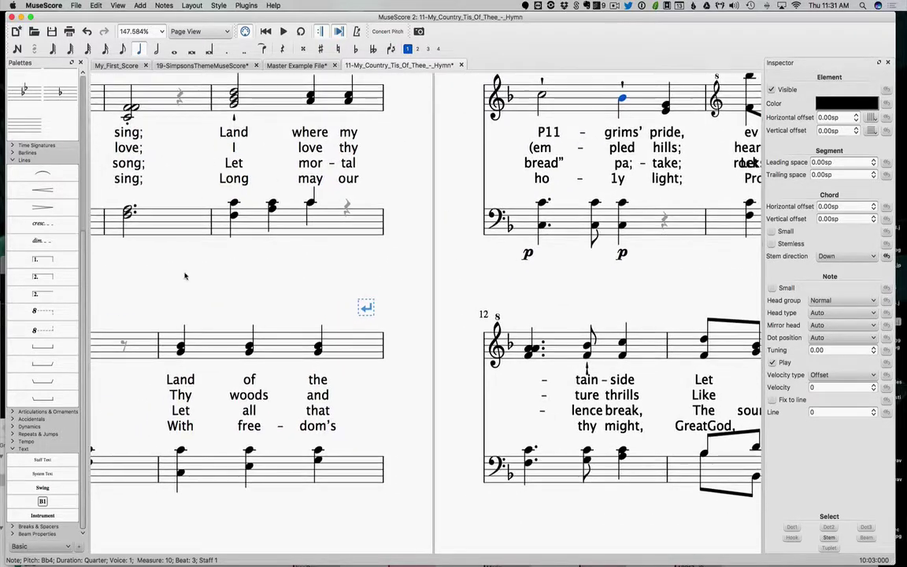
{"action": "left_click", "coordinate": [180, 352]}
{"action": "key", "text": "space"}
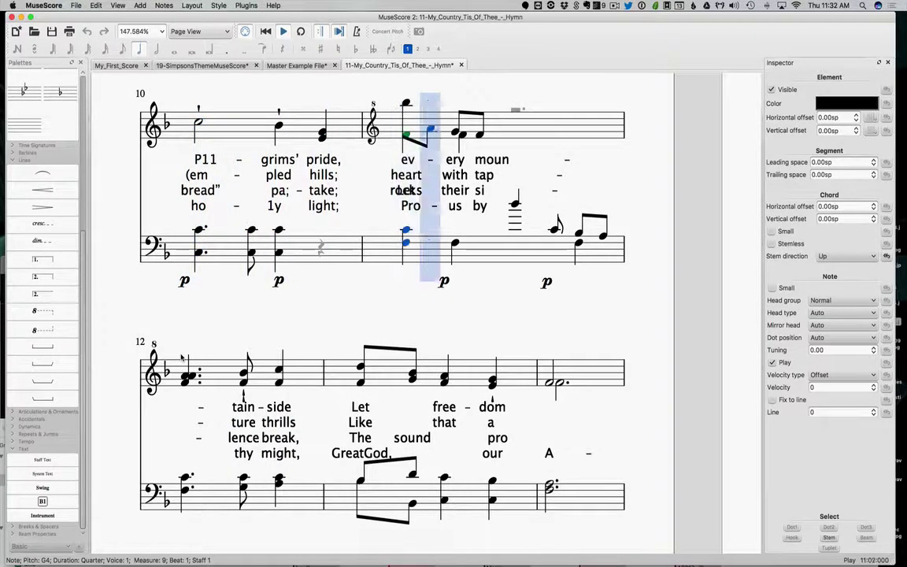
{"action": "key", "text": "space"}
- Examine the notes of the first treble chord in measure 9 and the lower bass notes across its three beats
{"action": "scroll", "coordinate": [344, 296], "scroll_direction": "left", "scroll_amount": 10}
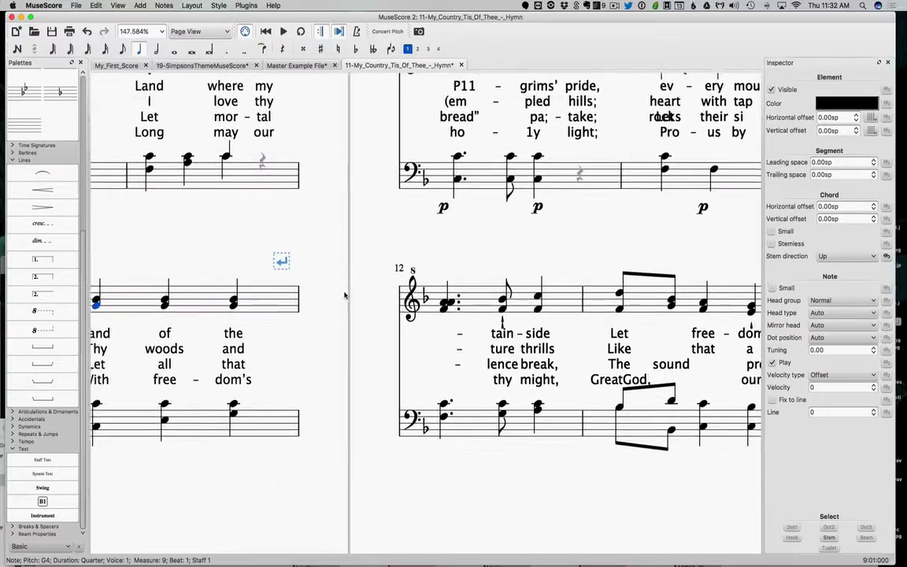
{"action": "scroll", "coordinate": [344, 296], "scroll_direction": "up", "scroll_amount": 3}
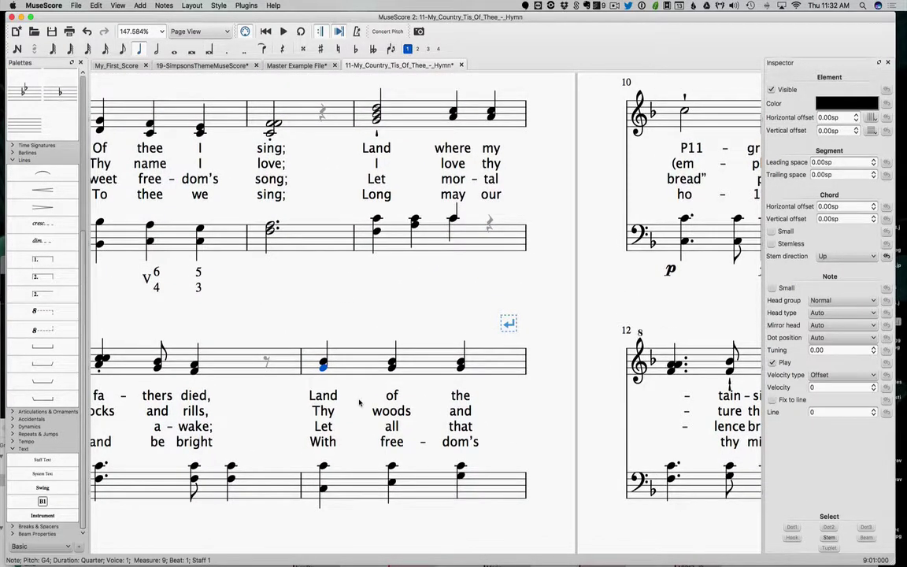
{"action": "scroll", "coordinate": [363, 338], "scroll_direction": "down", "scroll_amount": 1}
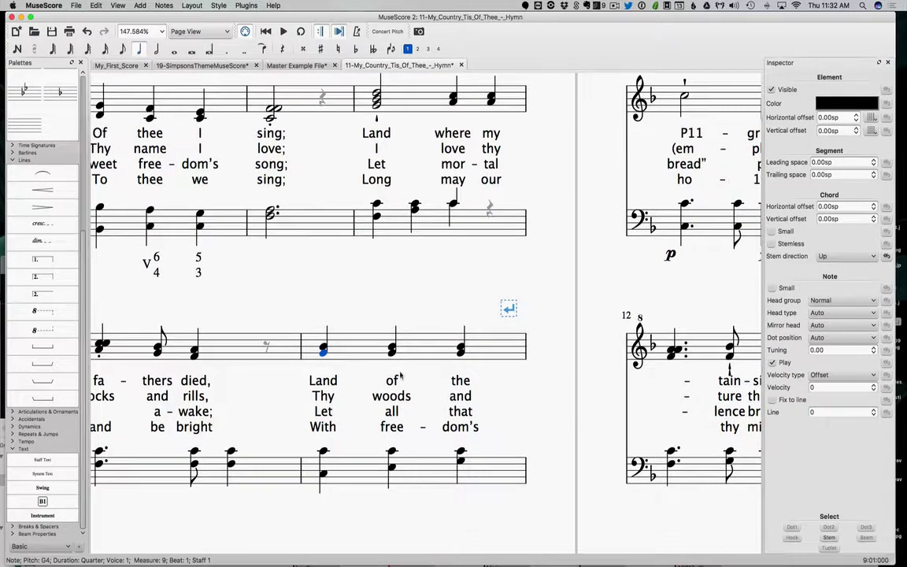
{"action": "left_click", "coordinate": [323, 453]}
{"action": "left_click", "coordinate": [324, 353]}
{"action": "key", "text": "b"}
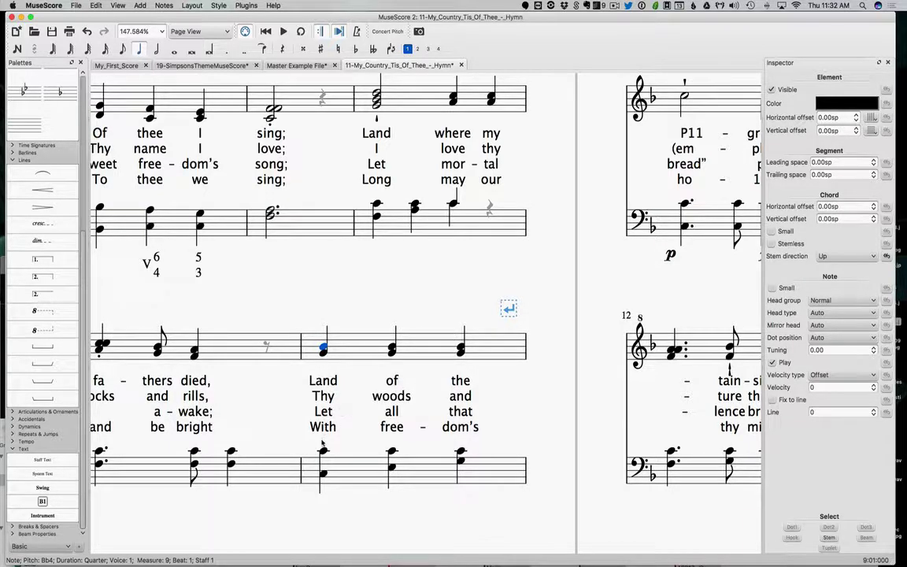
{"action": "scroll", "coordinate": [323, 454], "scroll_direction": "left", "scroll_amount": 5}
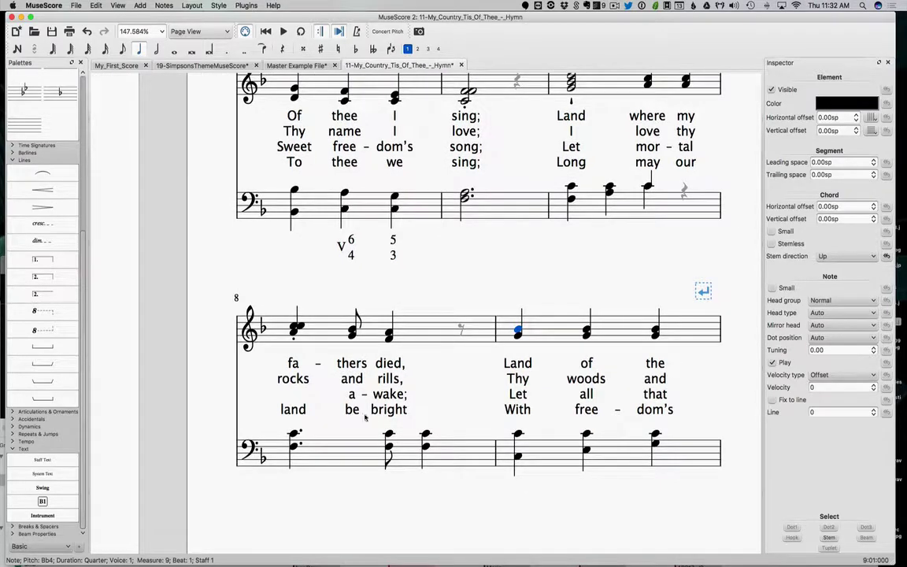
{"action": "scroll", "coordinate": [375, 418], "scroll_direction": "right", "scroll_amount": 4}
{"action": "left_click", "coordinate": [366, 467]}
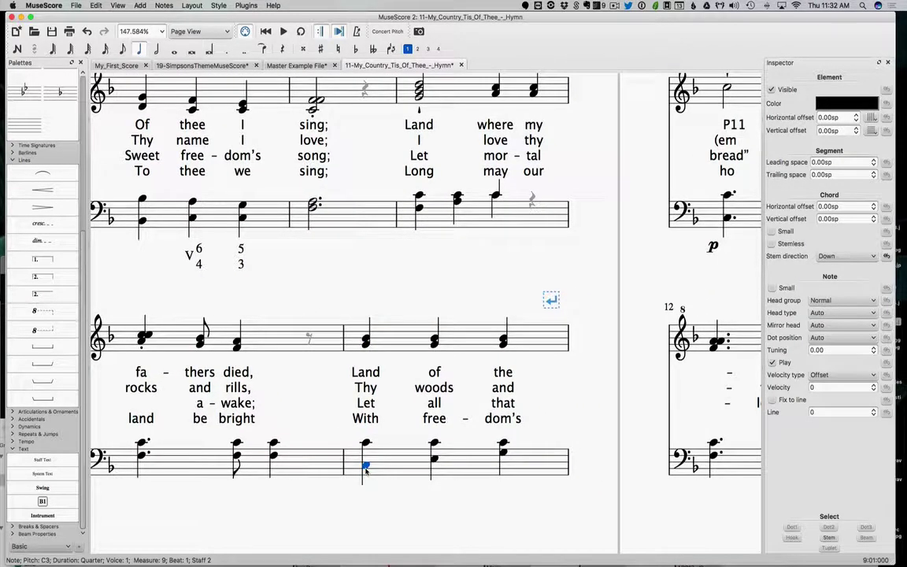
{"action": "left_click", "coordinate": [366, 344]}
{"action": "left_click_drag", "start_coordinate": [366, 342], "coordinate": [366, 338]}
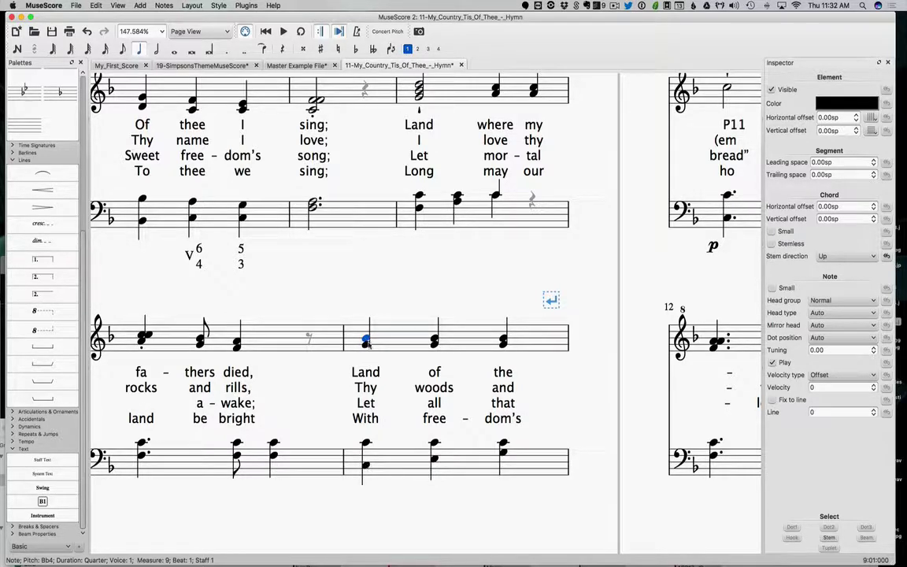
{"action": "left_click", "coordinate": [365, 466]}
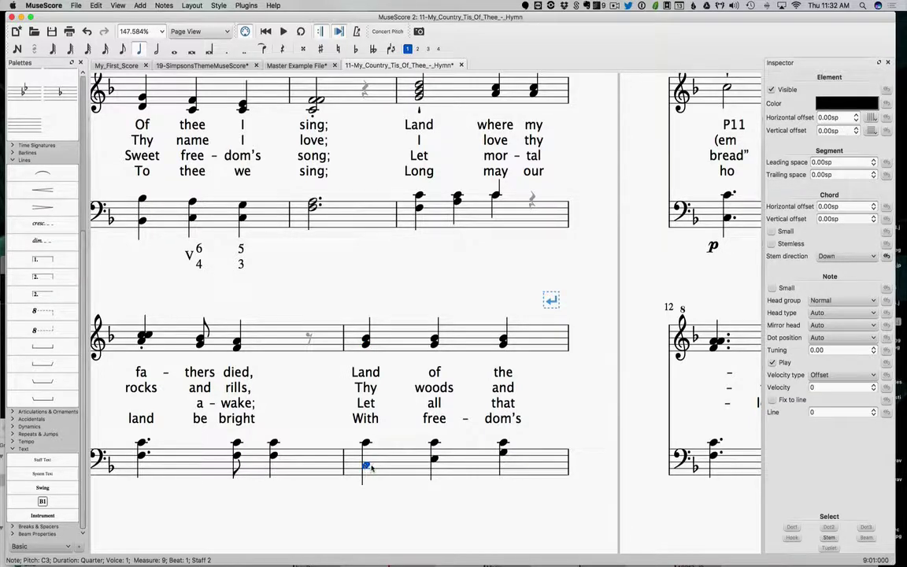
{"action": "left_click", "coordinate": [434, 458]}
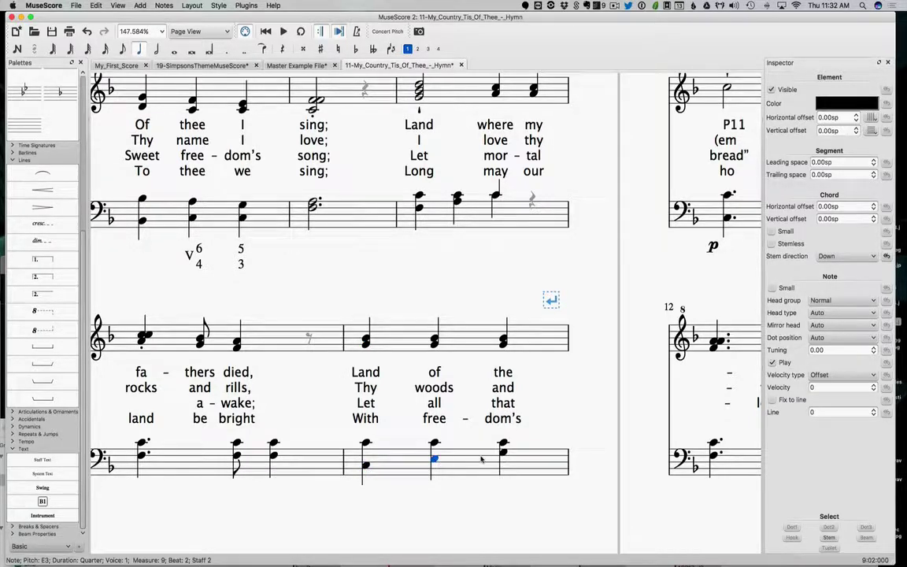
{"action": "left_click", "coordinate": [504, 453]}
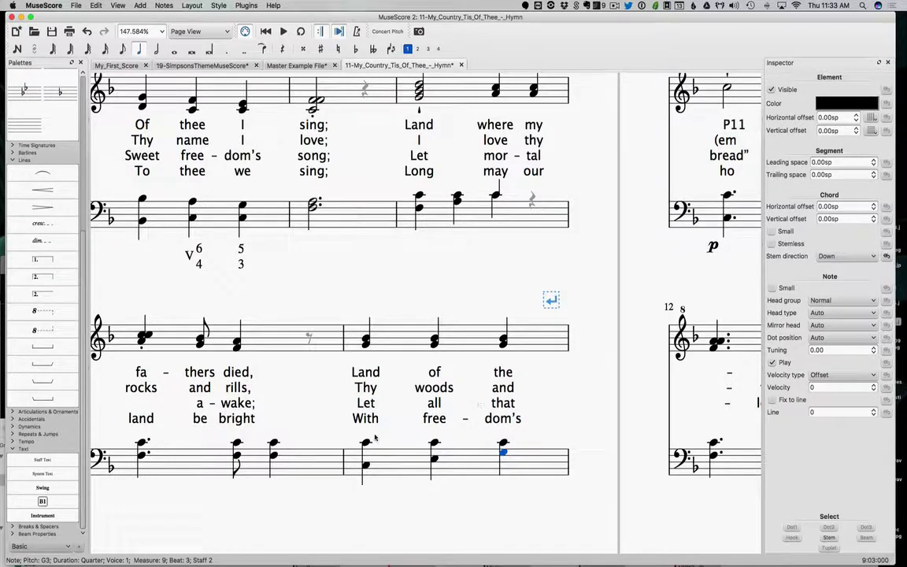
- Play the passage from the lowest bass note on beat 1 of measure 9, then stop playback
{"action": "left_click", "coordinate": [366, 466]}
{"action": "key", "text": "space"}
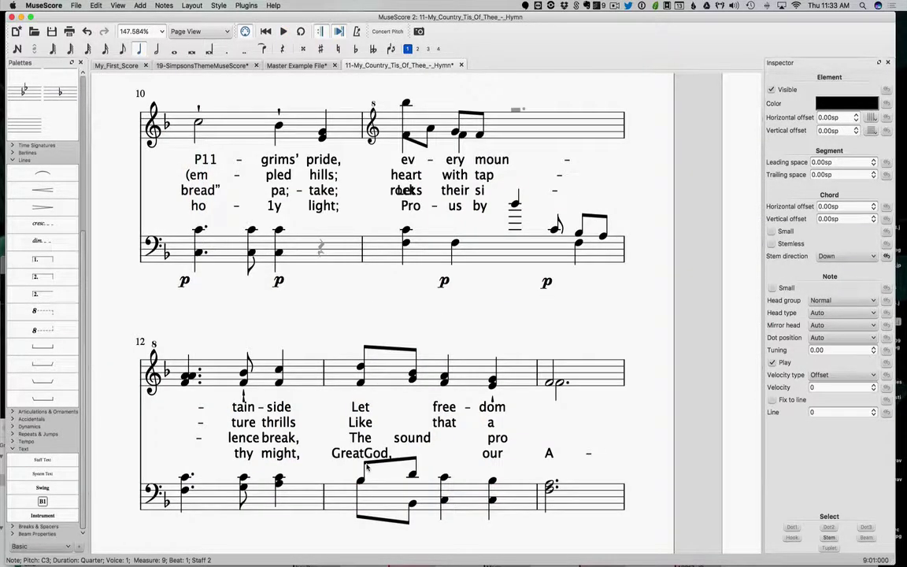
{"action": "key", "text": "space"}
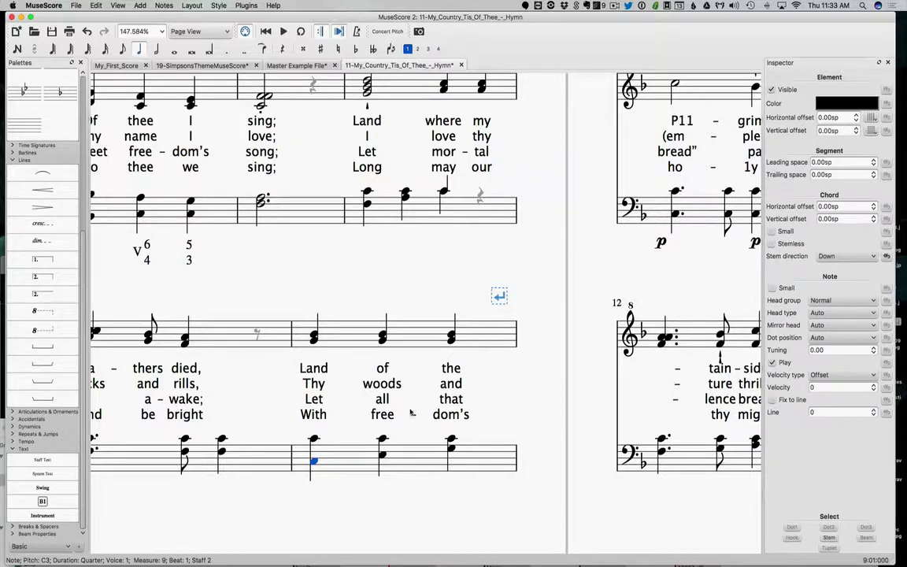
- Play measure 7 from the lower bass note on its first beat and stop playback
{"action": "scroll", "coordinate": [370, 362], "scroll_direction": "up", "scroll_amount": 5}
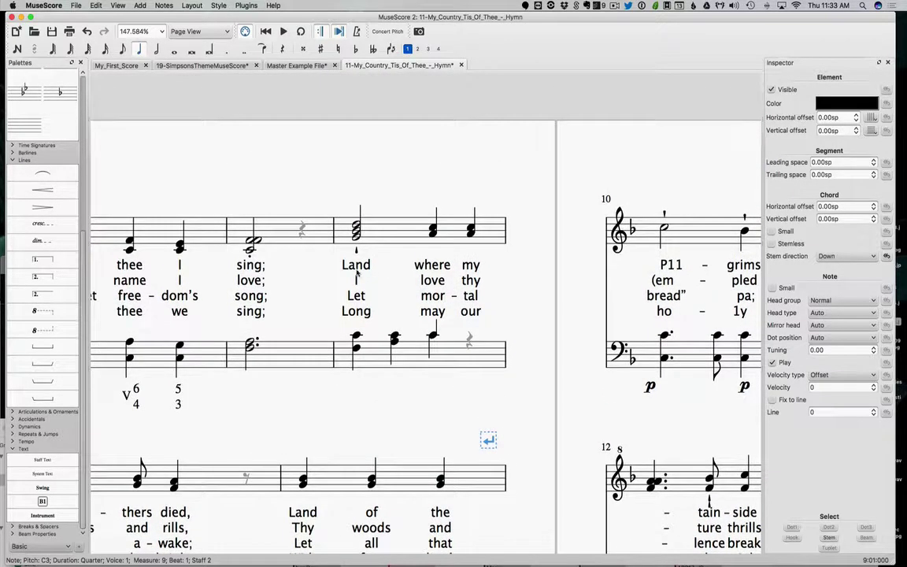
{"action": "left_click", "coordinate": [356, 349]}
{"action": "key", "text": "space"}
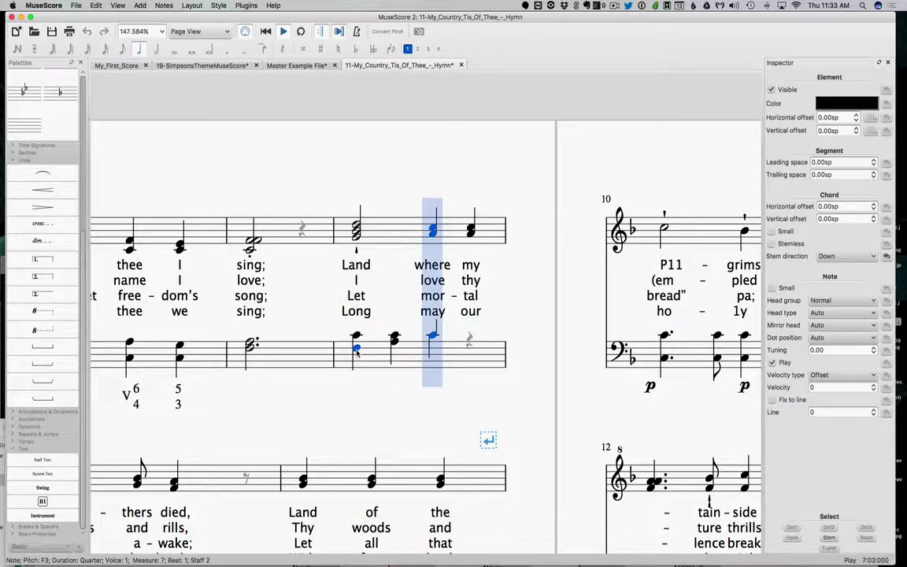
{"action": "key", "text": "space"}
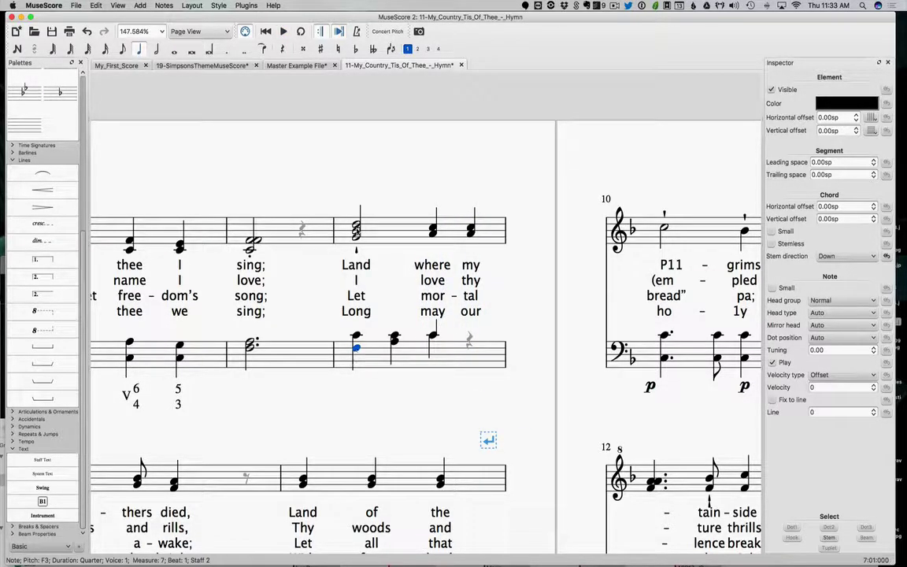
- Remove the middle note of the treble half-note chord in measure 7 and change its remaining notes to A4 and C5
{"action": "left_click", "coordinate": [356, 229]}
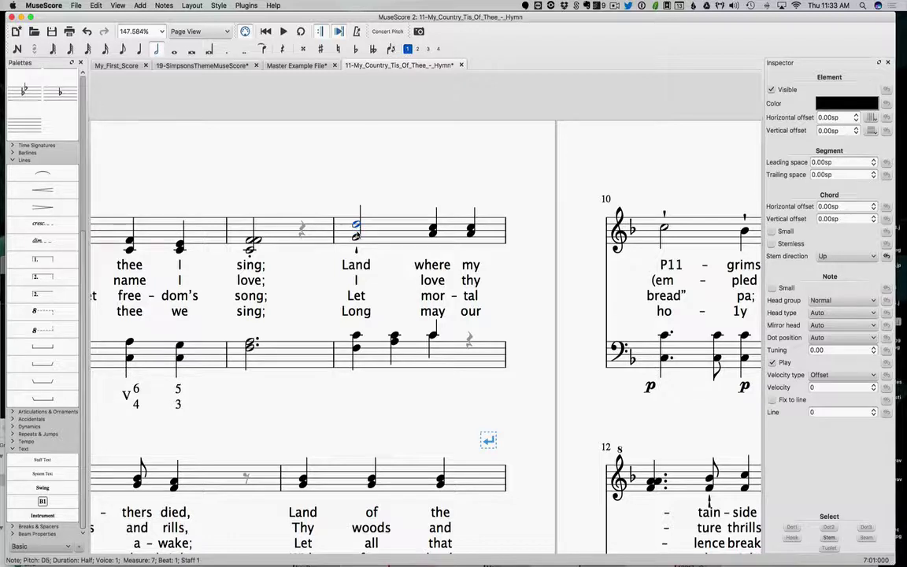
{"action": "left_click", "coordinate": [356, 237]}
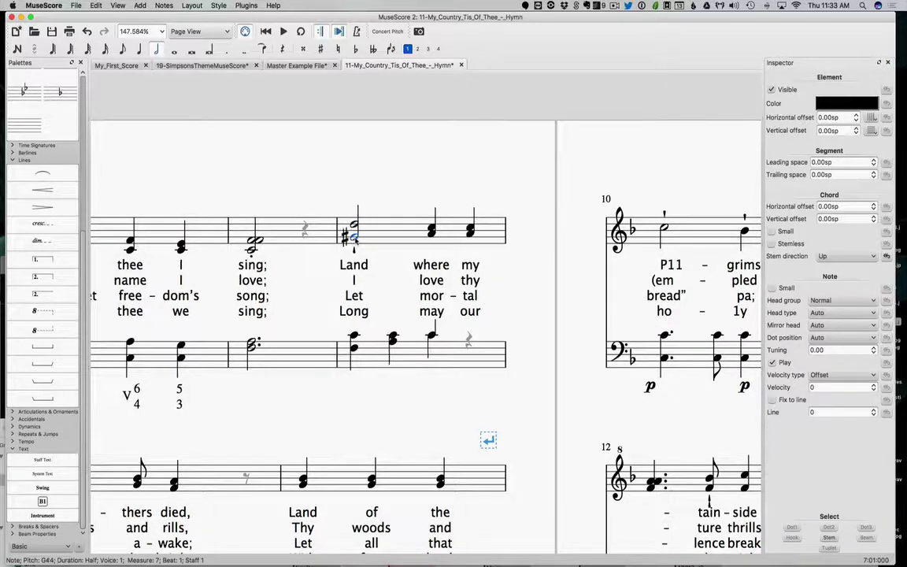
{"action": "left_click_drag", "start_coordinate": [356, 238], "coordinate": [355, 225]}
{"action": "key", "text": "Up"}
{"action": "key", "text": "Up"}
{"action": "key", "text": "Up"}
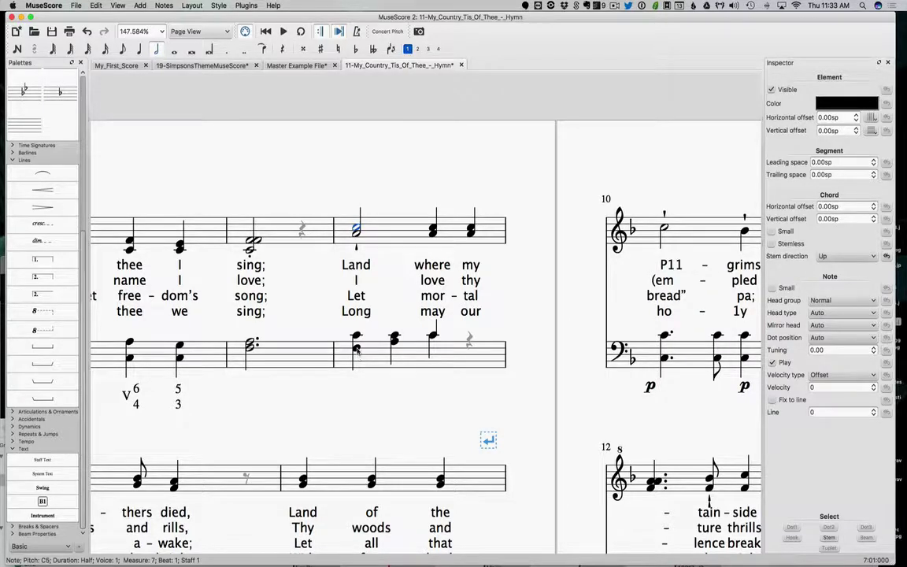
- Play the corrected passage from the first bass note of measure 7 into measure 8, then stop playback
{"action": "left_click", "coordinate": [357, 350]}
{"action": "key", "text": "space"}
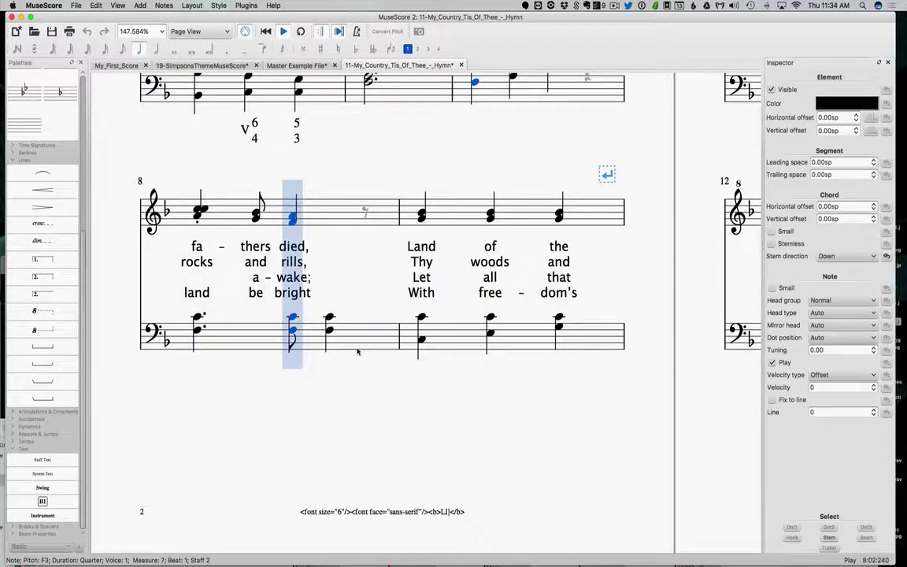
{"action": "key", "text": "space"}
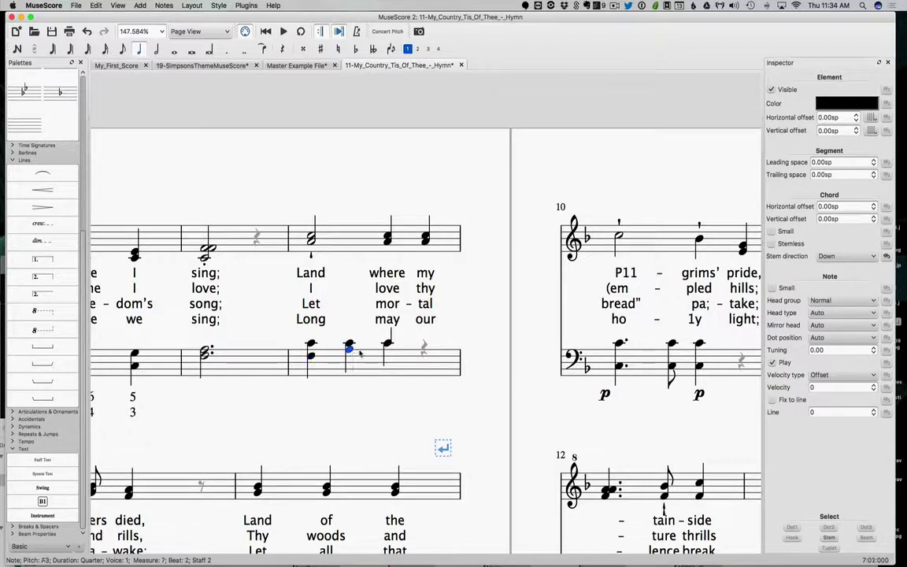
- Examine the bass and treble notes of measure 7 beat by beat
{"action": "key", "text": "Right"}
{"action": "left_click", "coordinate": [311, 238]}
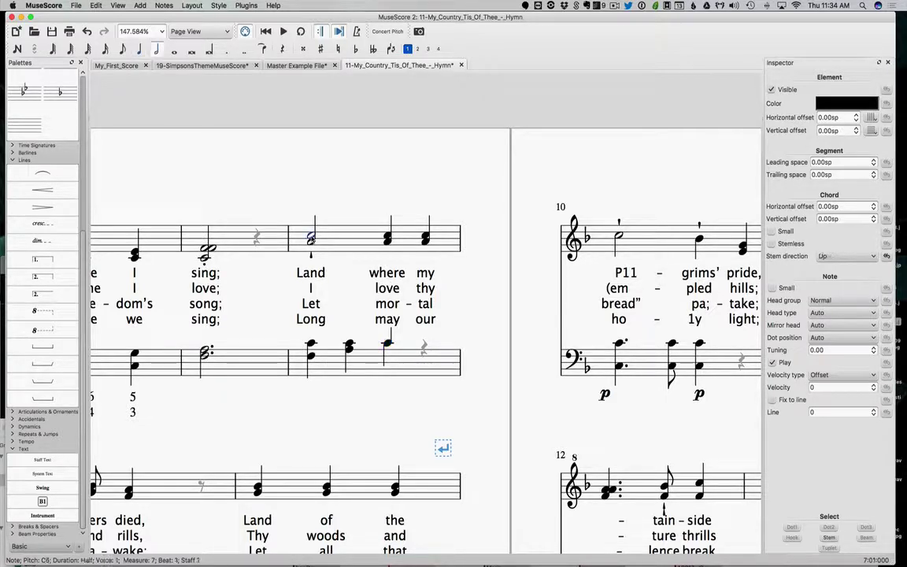
{"action": "key", "text": "Right"}
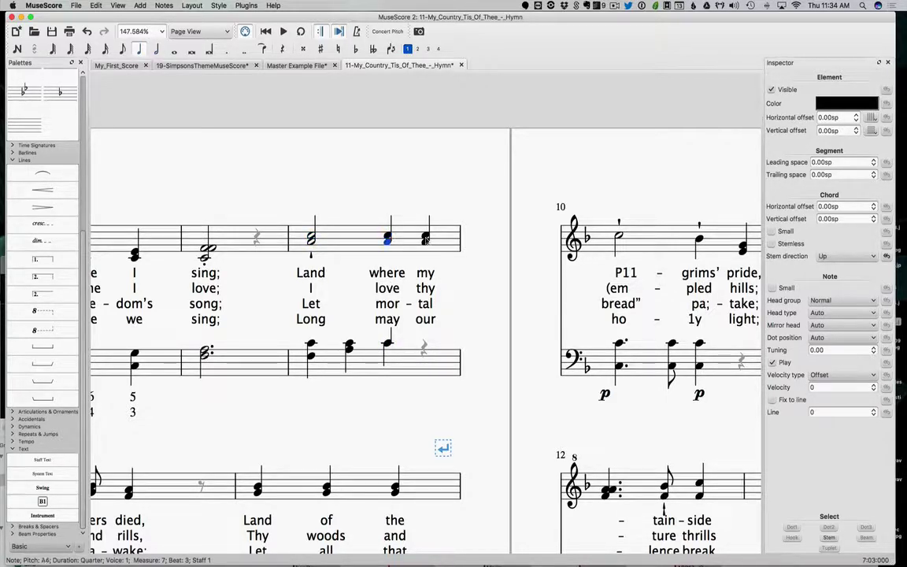
- Examine the upper and lower bass-staff notes on the three beats of measure 7
{"action": "left_click", "coordinate": [310, 344]}
{"action": "key", "text": "Right"}
{"action": "key", "text": "Right"}
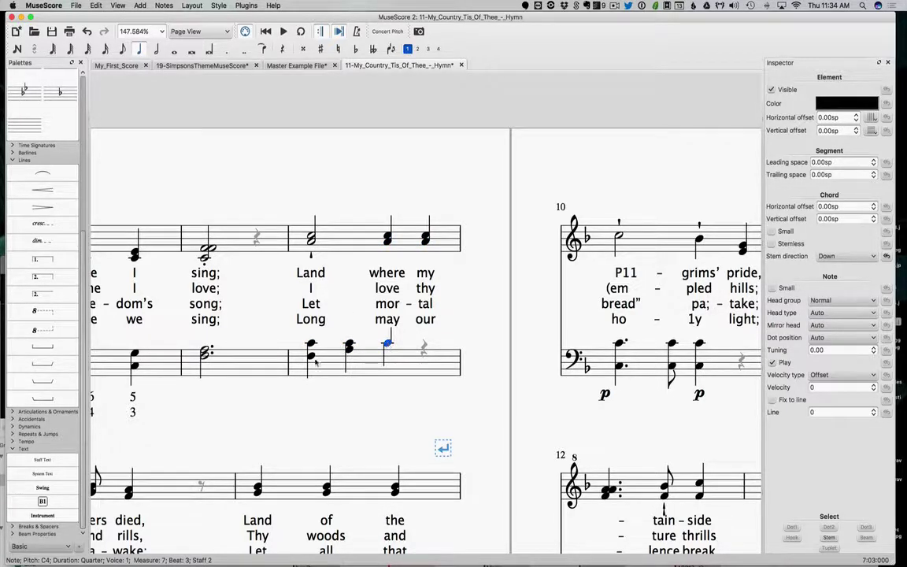
{"action": "key", "text": "Escape"}
{"action": "left_click", "coordinate": [311, 357]}
{"action": "left_click", "coordinate": [348, 349]}
{"action": "left_click", "coordinate": [386, 344]}
{"action": "left_click", "coordinate": [311, 354]}
{"action": "left_click", "coordinate": [311, 345]}
- Compare the bass notes of measure 9 and the opening notes of measure 10 with the bass notes on beats 1 and 3 of measure 7
{"action": "scroll", "coordinate": [323, 376], "scroll_direction": "down", "scroll_amount": 5}
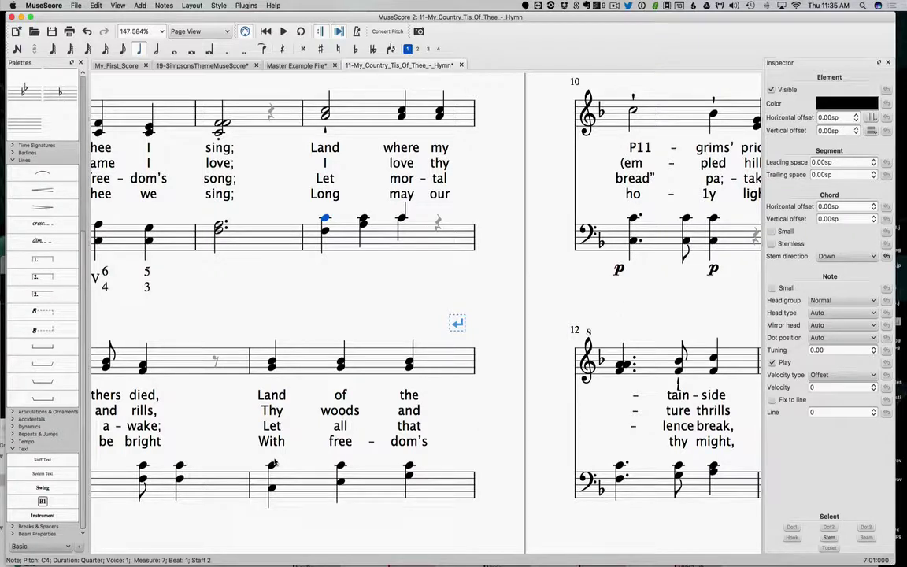
{"action": "left_click", "coordinate": [271, 489]}
{"action": "left_click", "coordinate": [340, 486]}
{"action": "key", "text": "Right"}
{"action": "left_click", "coordinate": [633, 110]}
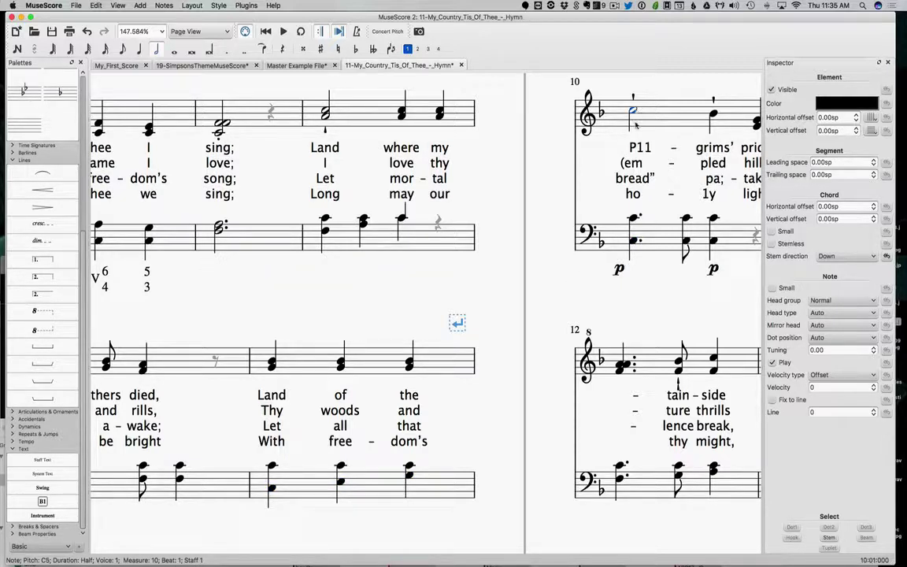
{"action": "left_click", "coordinate": [634, 218]}
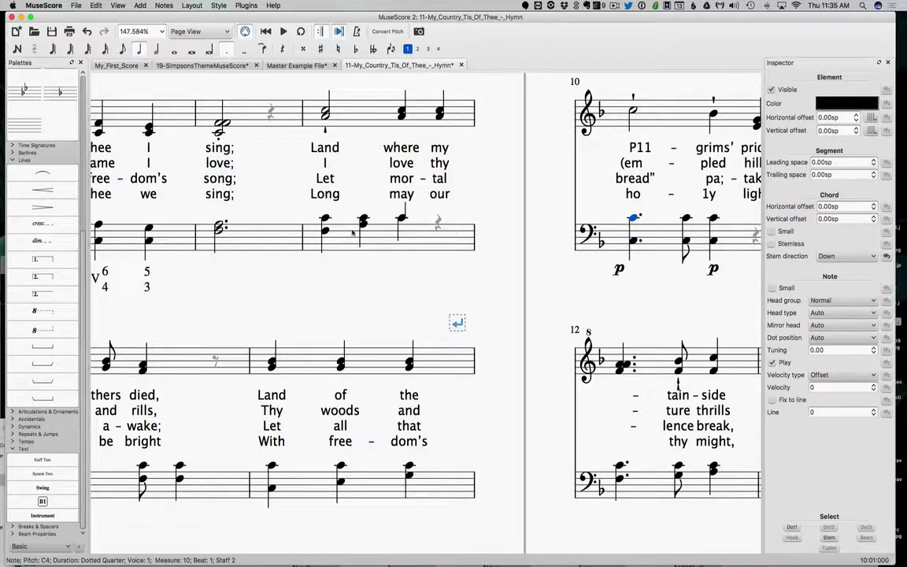
{"action": "left_click", "coordinate": [325, 230]}
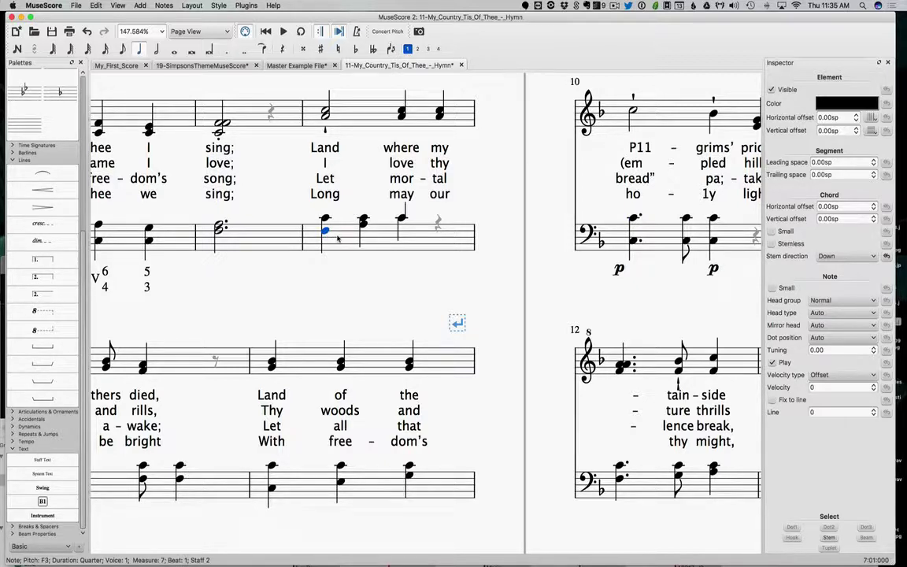
{"action": "left_click", "coordinate": [401, 218]}
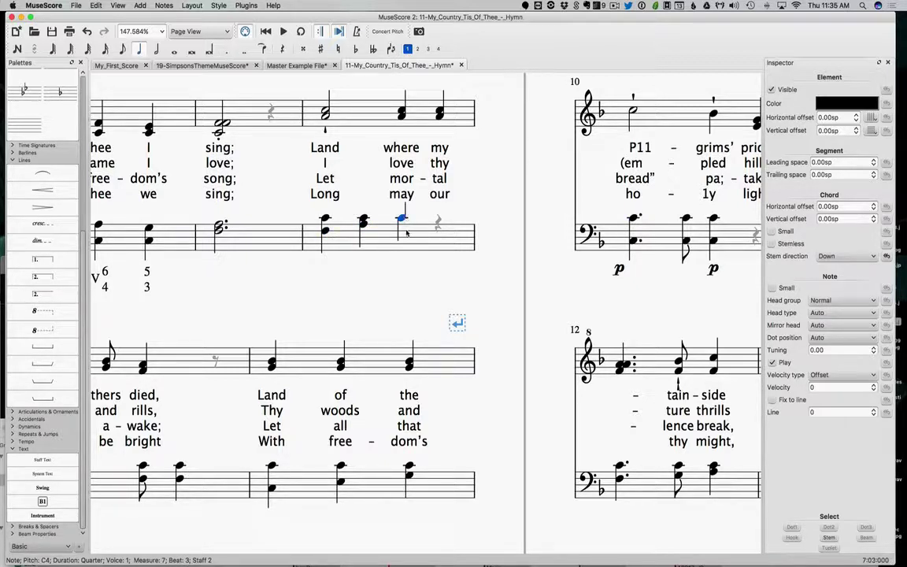
- Remove the extra notehead beside the C5 in the first treble chord of measure 8
{"action": "scroll", "coordinate": [404, 233], "scroll_direction": "left", "scroll_amount": 5}
{"action": "scroll", "coordinate": [404, 233], "scroll_direction": "down", "scroll_amount": 2}
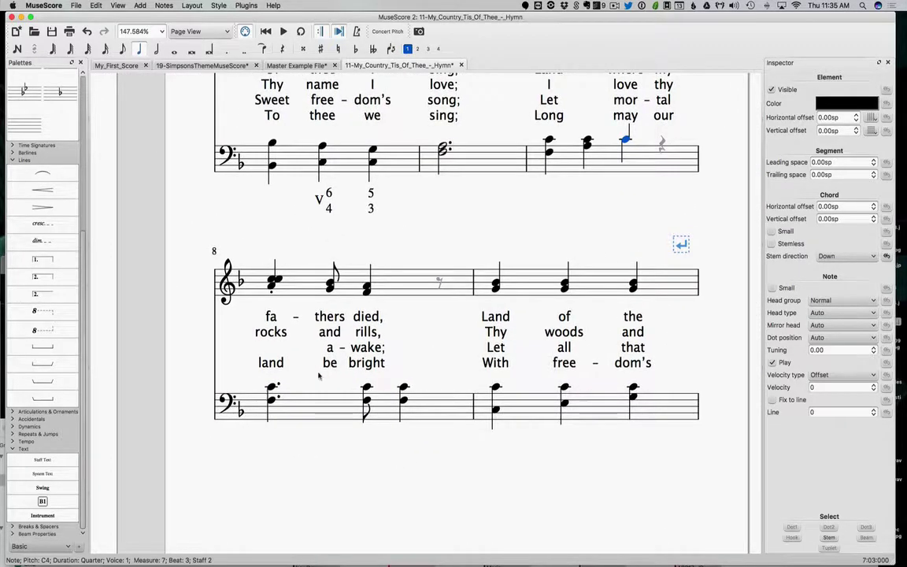
{"action": "left_click", "coordinate": [276, 280]}
{"action": "key", "text": "ctrl+Down"}
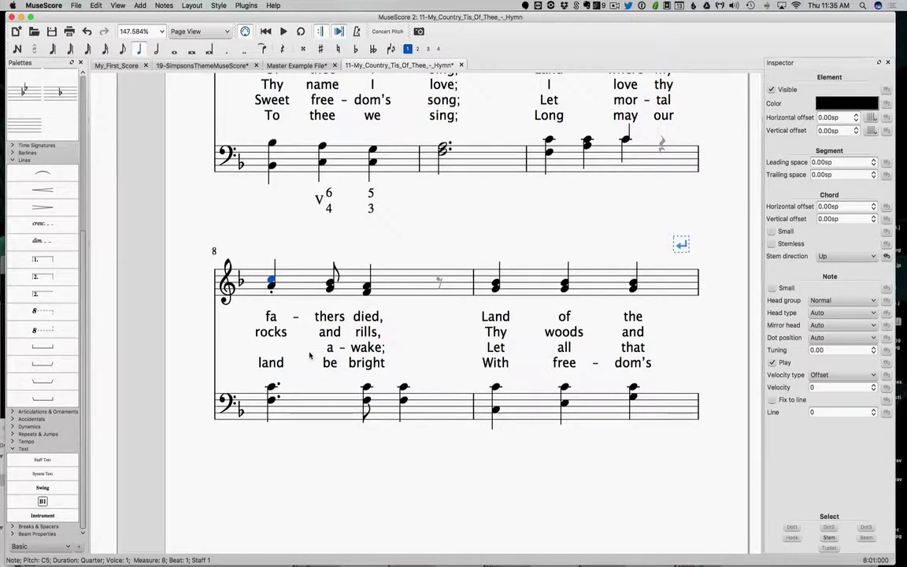
{"action": "scroll", "coordinate": [309, 356], "scroll_direction": "up", "scroll_amount": 3}
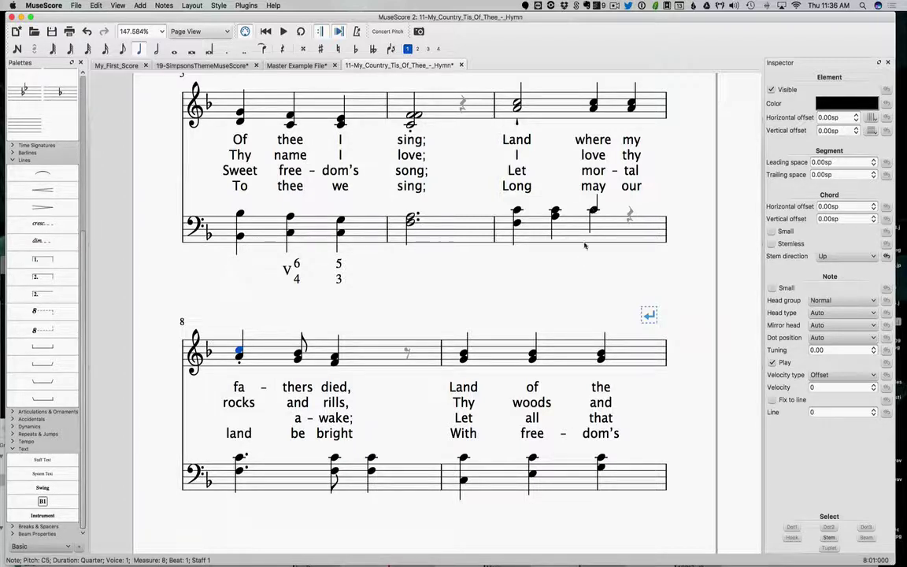
{"action": "left_click_drag", "start_coordinate": [529, 20], "coordinate": [526, 20]}
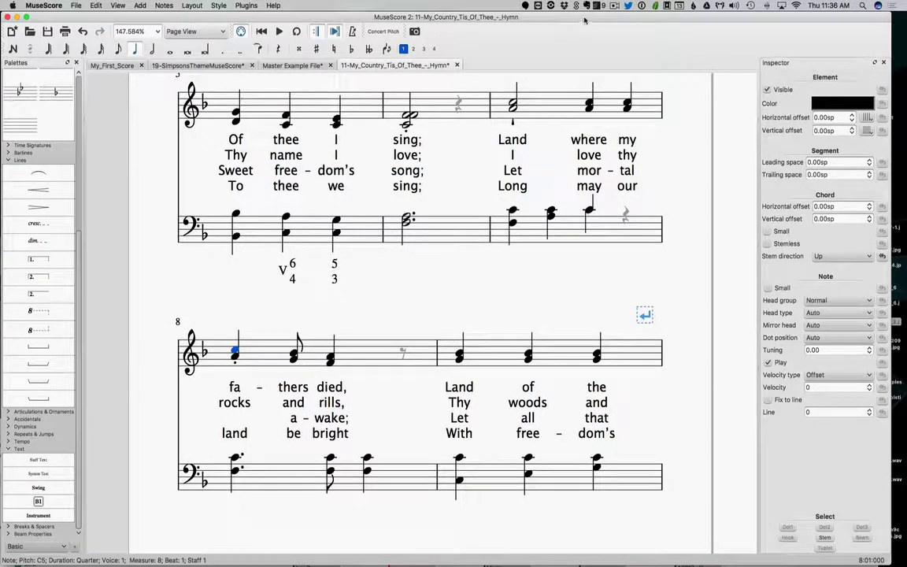